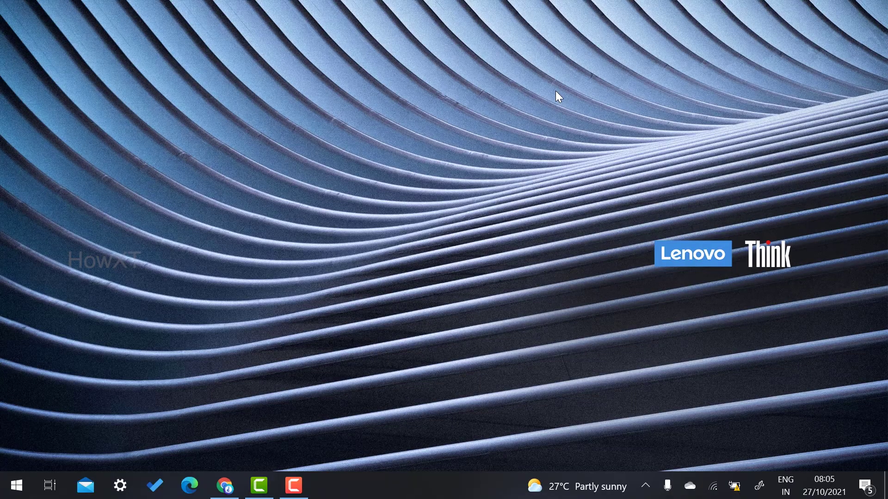
# Step: Launch Google Chrome from the Windows taskbar
pyautogui.click(224, 485)
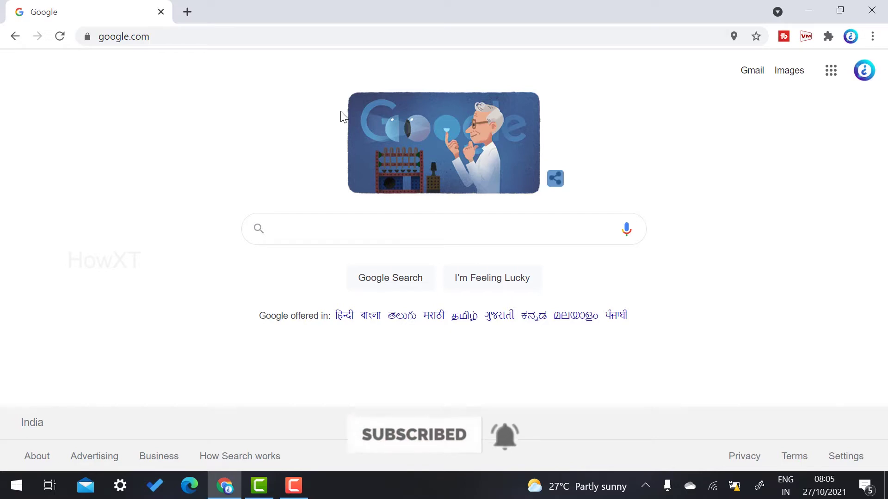
# Step: Go to Google Slides through the Google apps grid
pyautogui.click(827, 81)
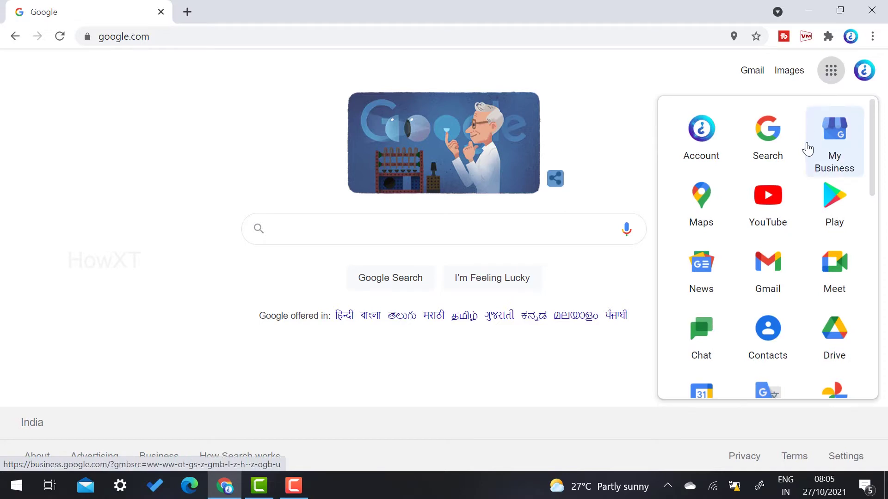
pyautogui.scroll(-5, 808, 149)
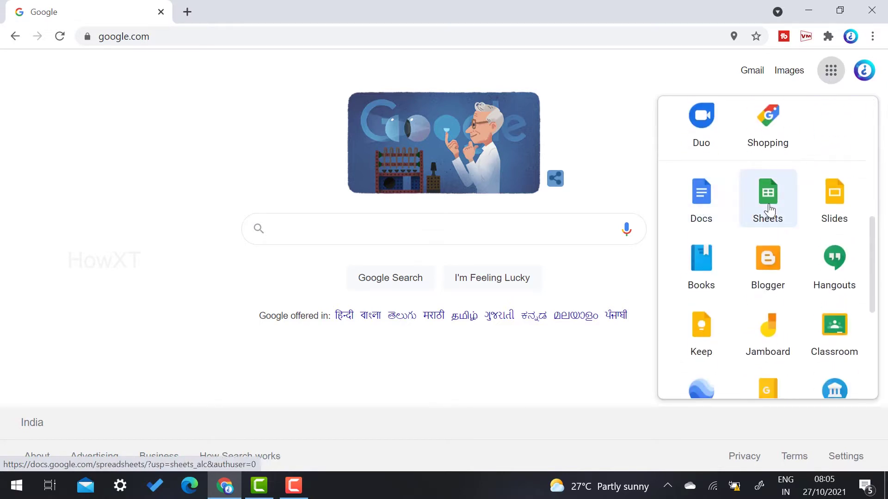
pyautogui.click(844, 207)
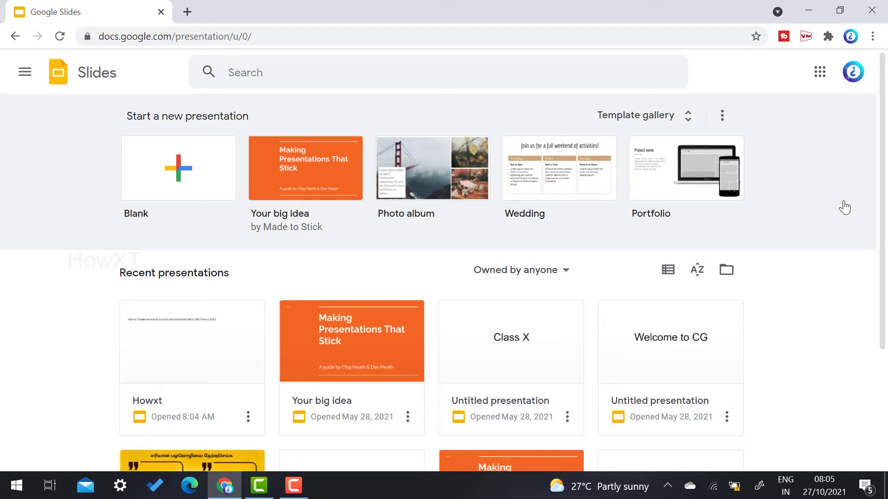
# Step: Create a blank presentation and apply the Focus theme
pyautogui.click(171, 171)
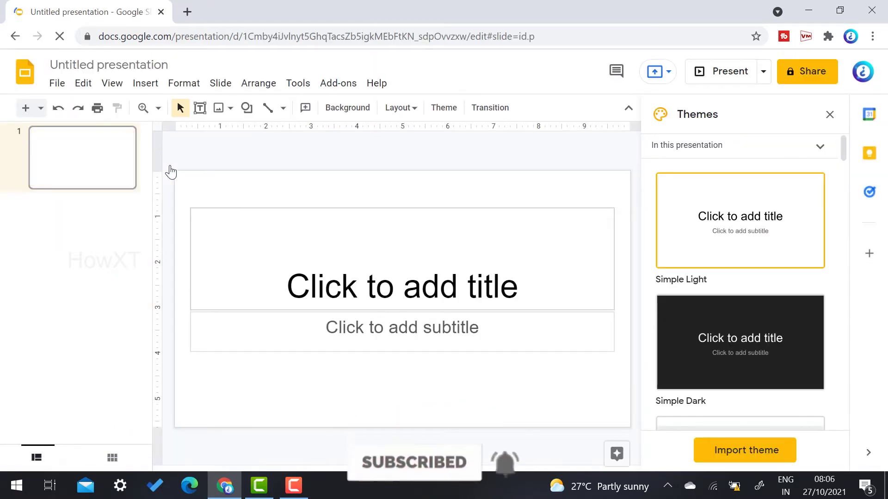
pyautogui.scroll(-10, 788, 227)
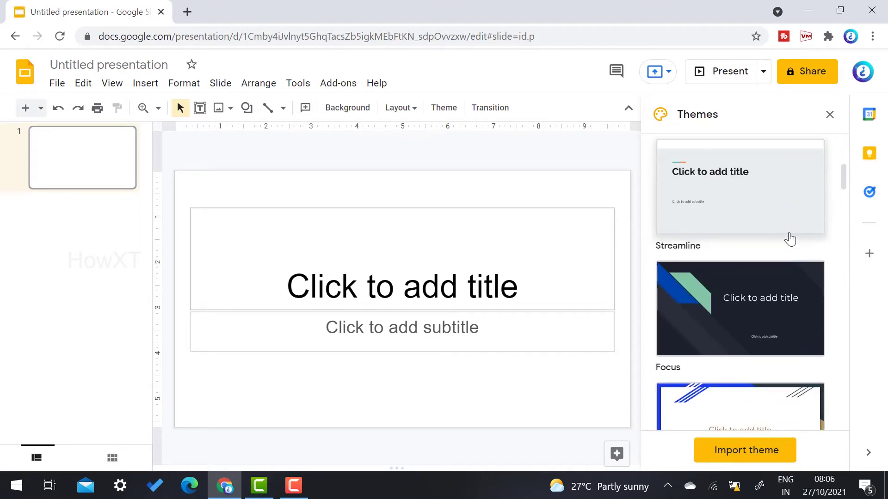
pyautogui.scroll(3, 782, 231)
pyautogui.click(764, 218)
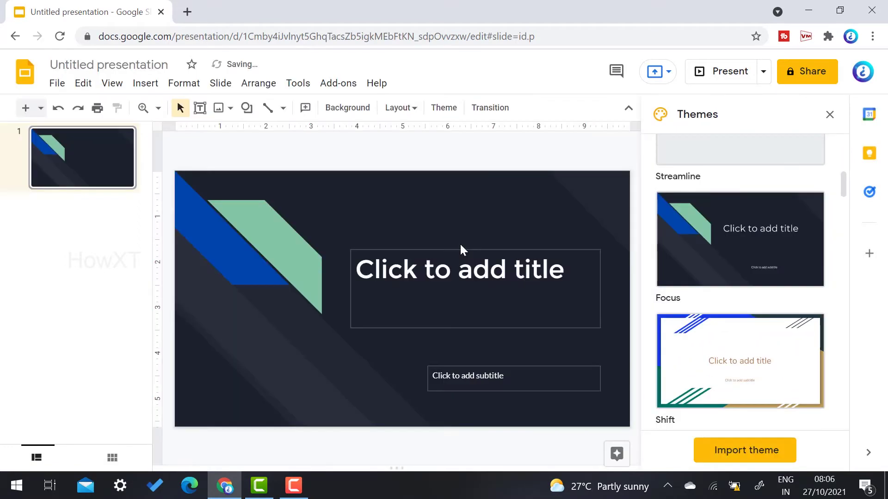
# Step: Title the first slide 'Howxt'
pyautogui.click(401, 277)
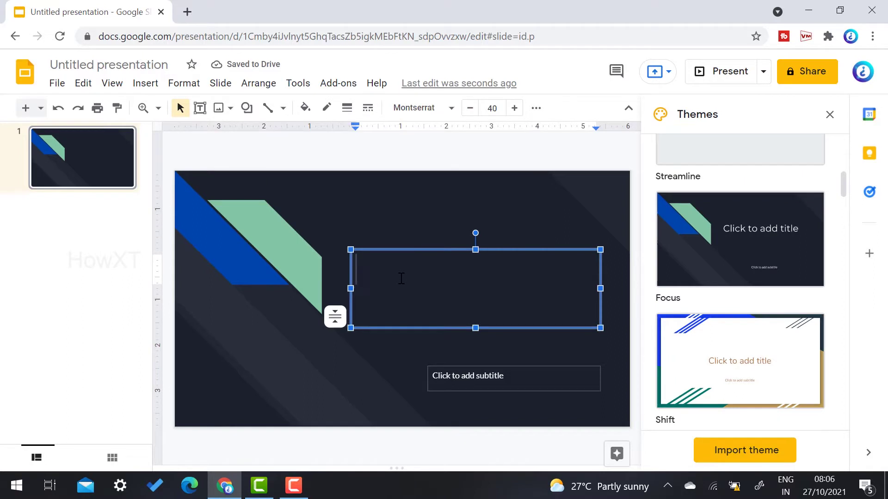
pyautogui.write('ow')
pyautogui.press('BackSpace')
pyautogui.press('BackSpace')
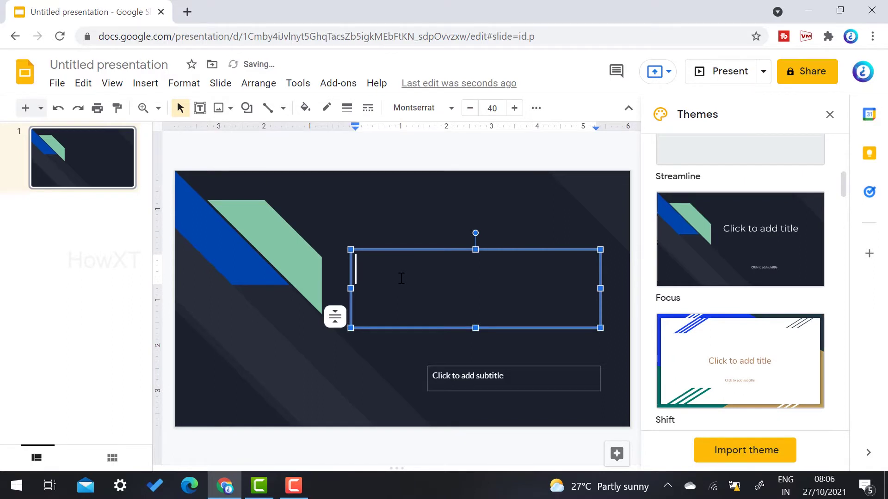
pyautogui.write('Howxt')
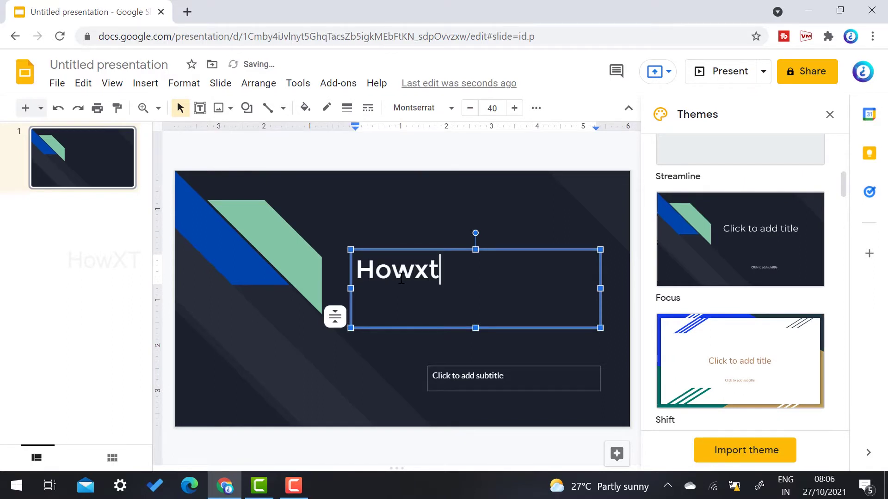
pyautogui.click(26, 245)
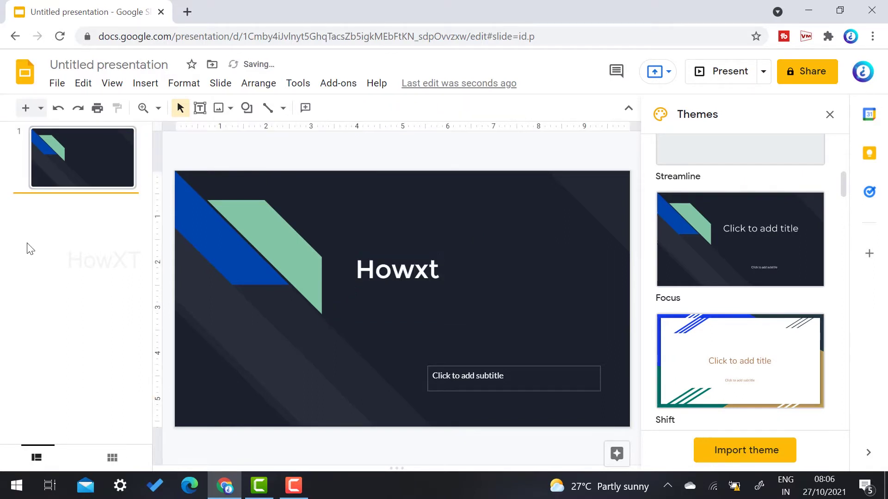
# Step: Add a title-and-body second slide after Howxt, then open the Insert menu
pyautogui.rightClick(55, 224)
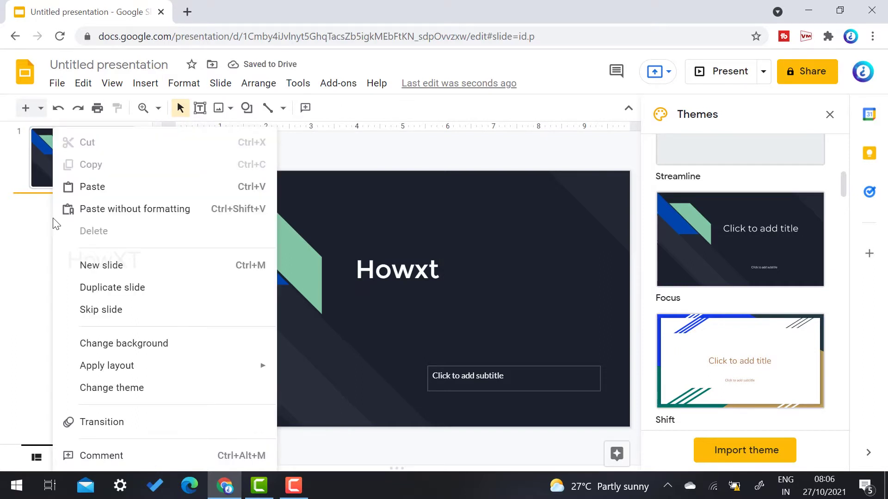
pyautogui.click(103, 268)
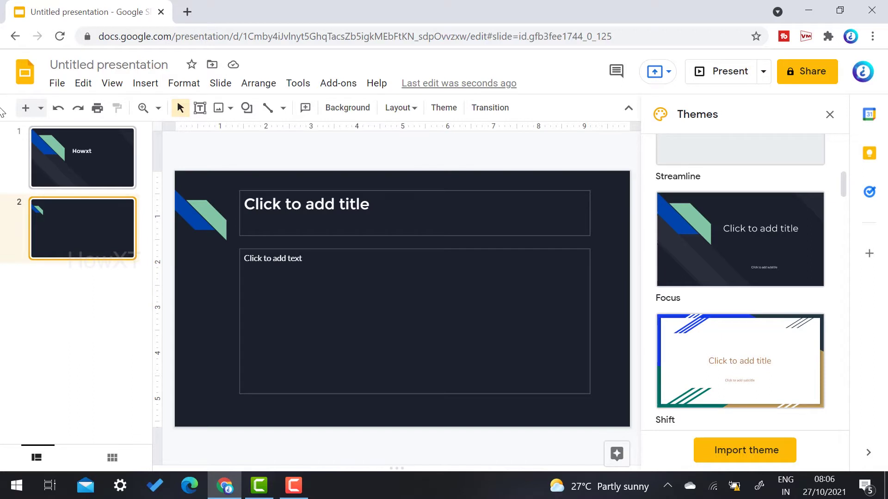
pyautogui.click(152, 88)
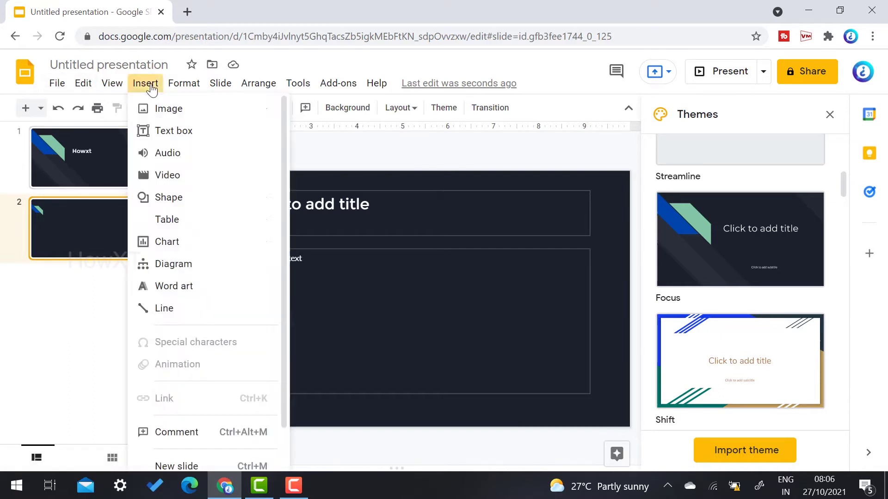
# Step: Search YouTube for 'howxt' and pick the Microsoft Office install video
pyautogui.click(165, 180)
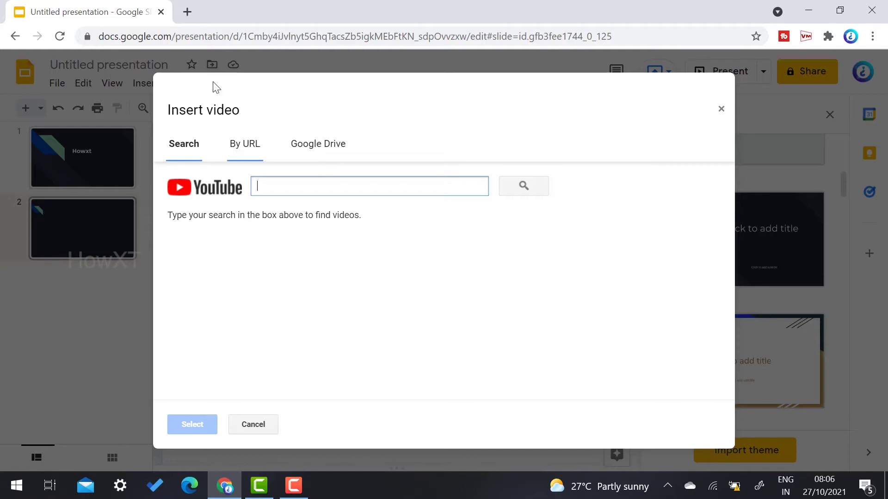
pyautogui.click(241, 144)
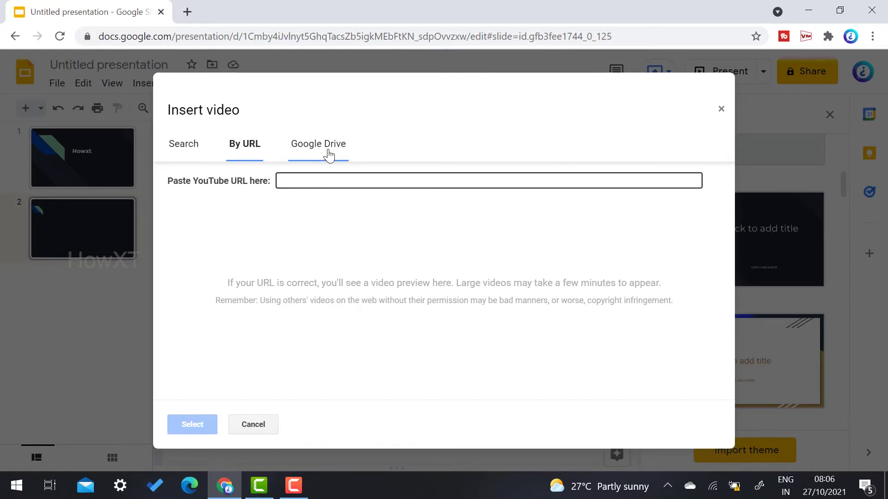
pyautogui.click(187, 146)
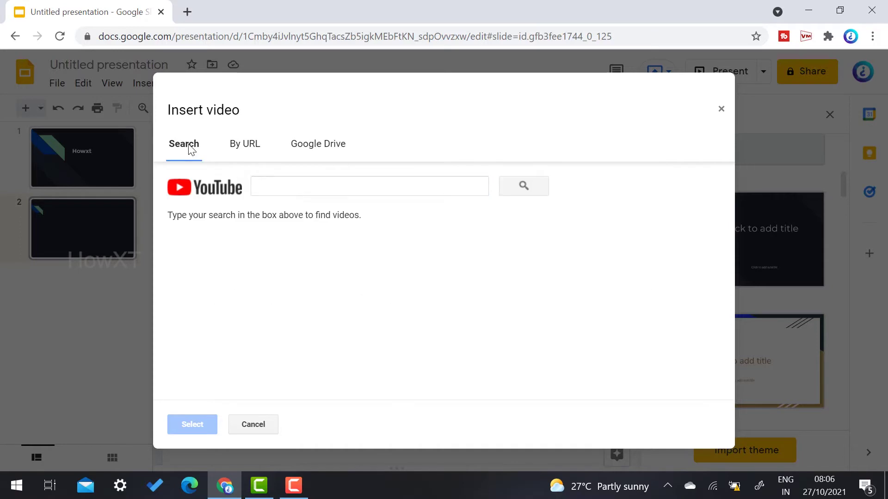
pyautogui.write('howxt')
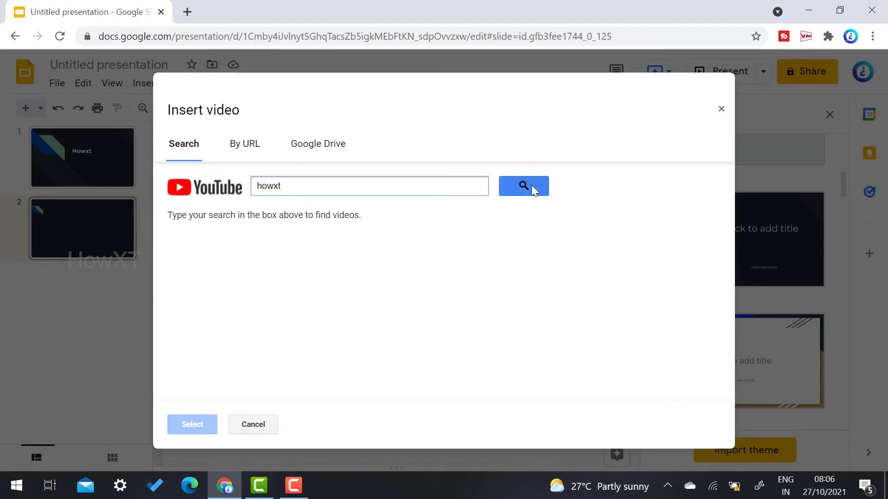
pyautogui.click(525, 185)
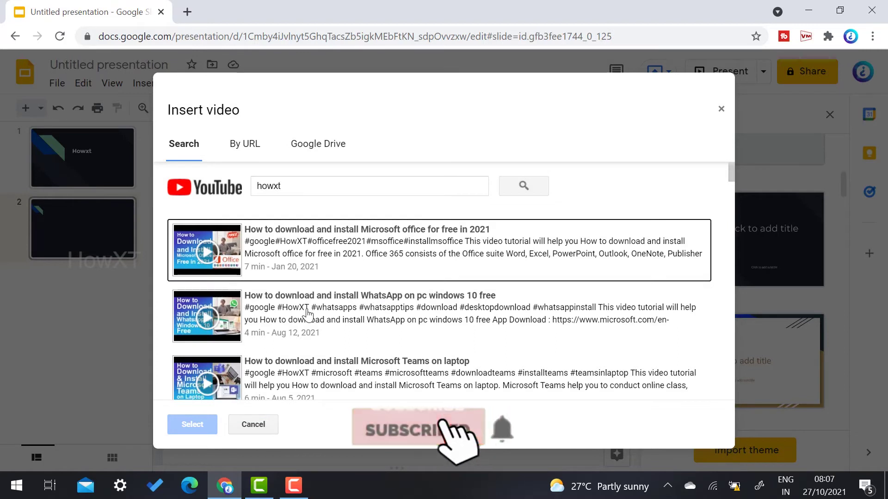
pyautogui.click(326, 259)
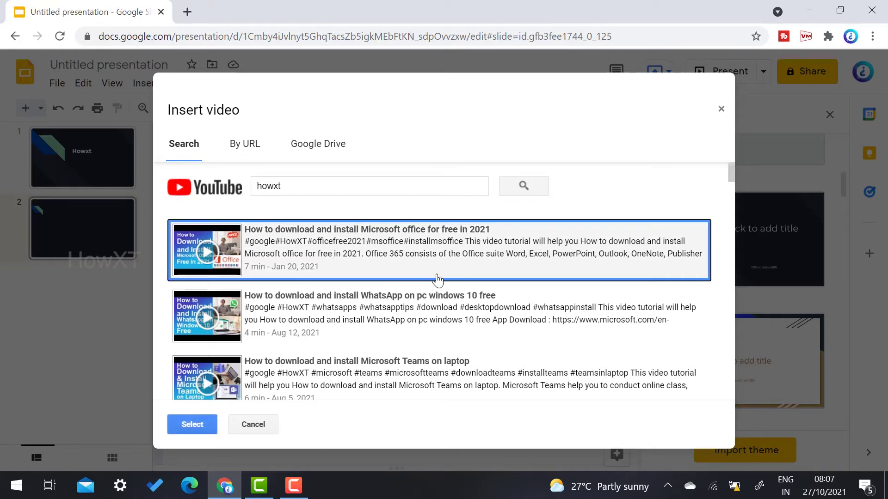
# Step: Insert the chosen video and enlarge it by its corners to cover most of slide 2
pyautogui.click(188, 424)
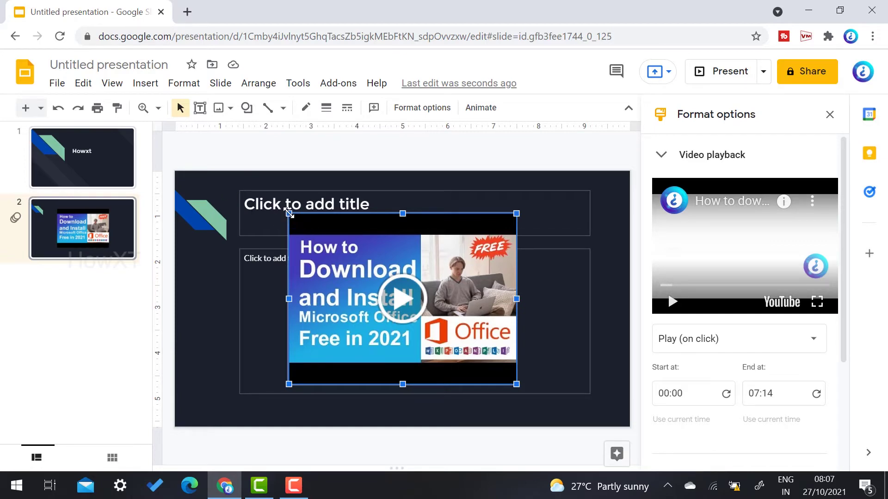
pyautogui.moveTo(289, 213); pyautogui.dragTo(224, 166)
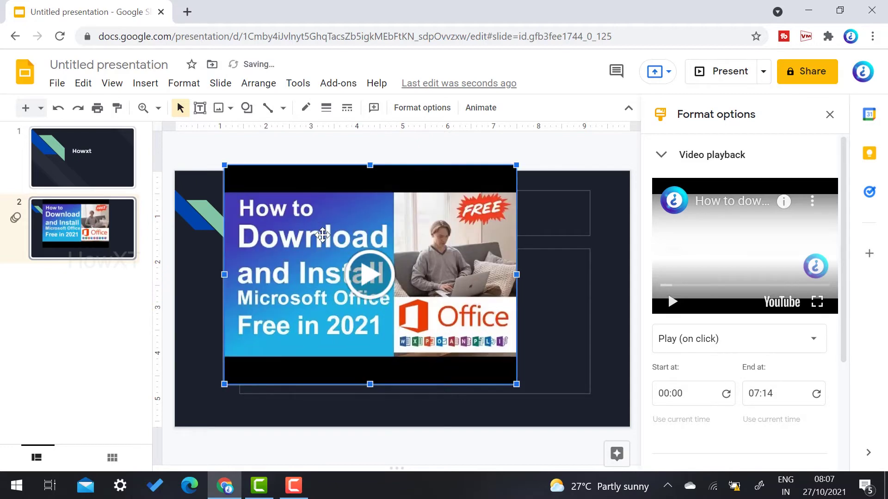
pyautogui.moveTo(281, 236); pyautogui.dragTo(232, 238)
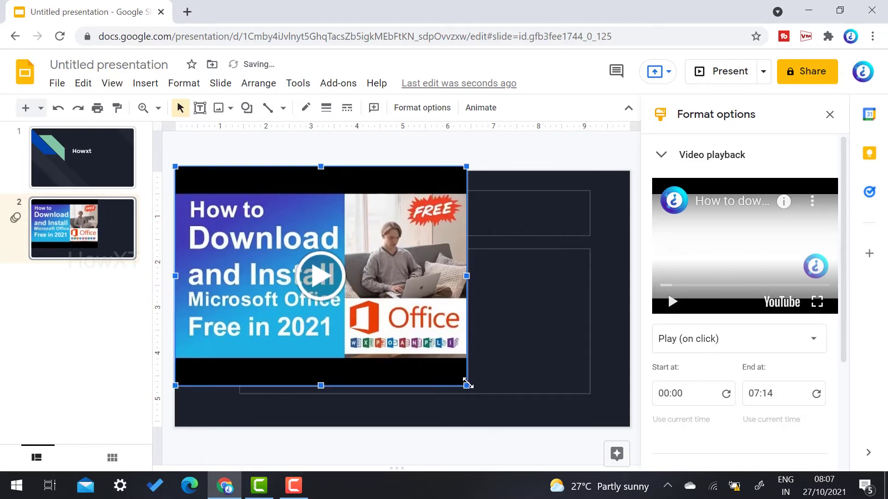
pyautogui.moveTo(467, 386); pyautogui.dragTo(526, 419)
pyautogui.moveTo(462, 342); pyautogui.dragTo(493, 344)
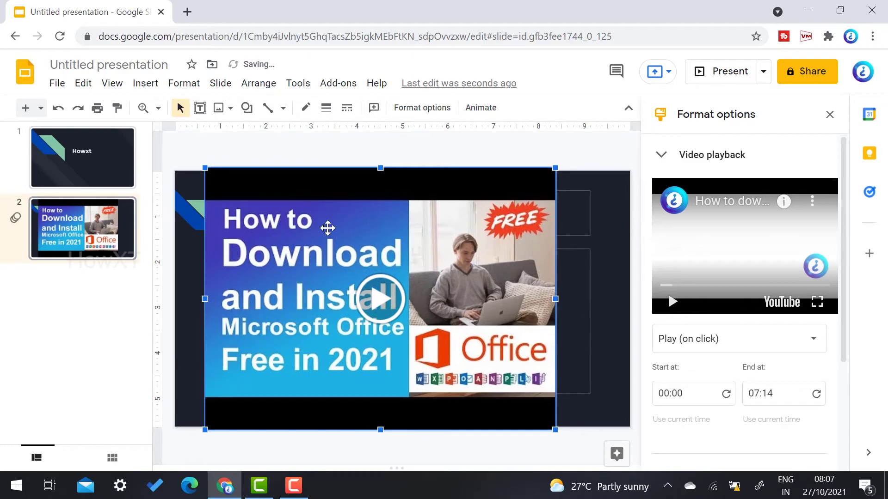
pyautogui.moveTo(211, 174); pyautogui.dragTo(184, 153)
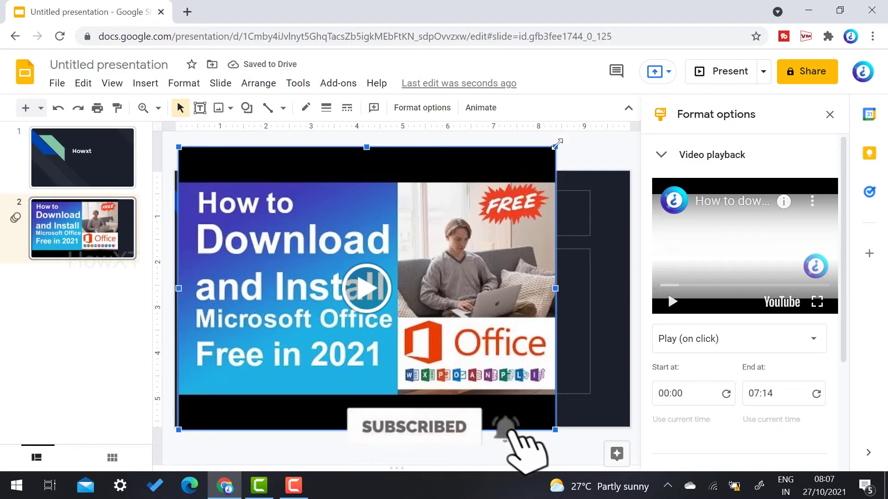
pyautogui.moveTo(555, 147); pyautogui.dragTo(606, 133)
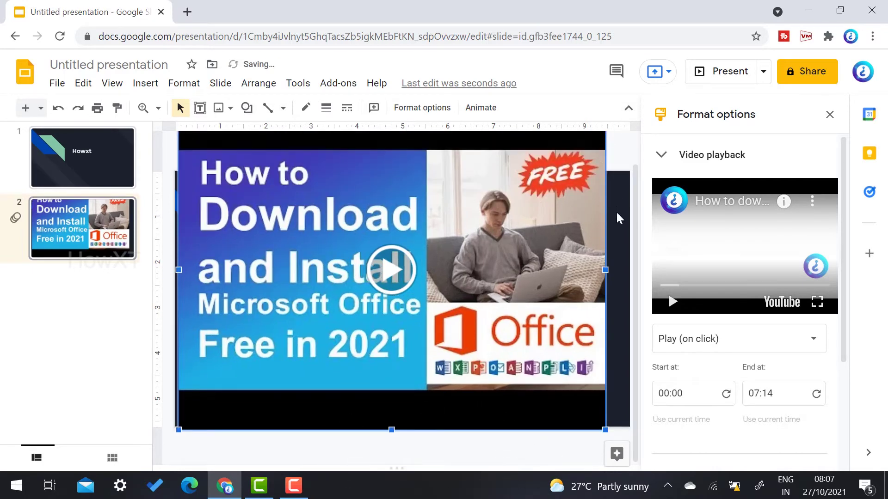
pyautogui.moveTo(534, 305); pyautogui.dragTo(547, 309)
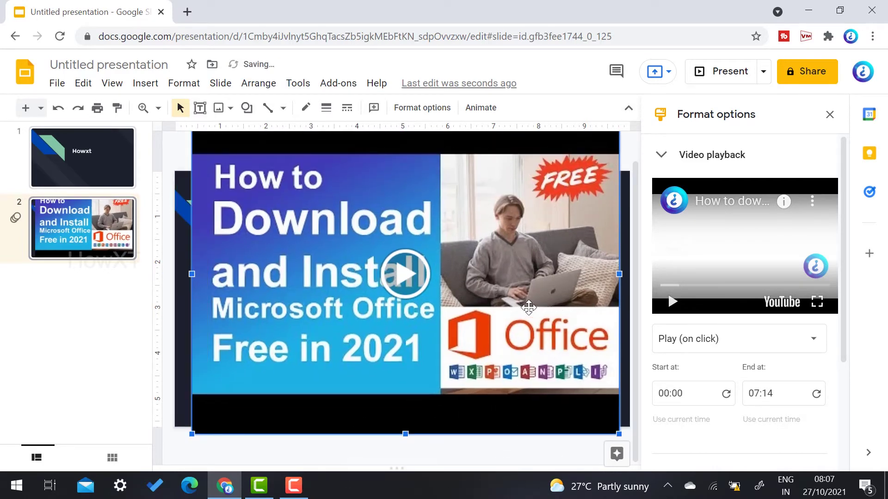
pyautogui.moveTo(509, 271); pyautogui.dragTo(509, 280)
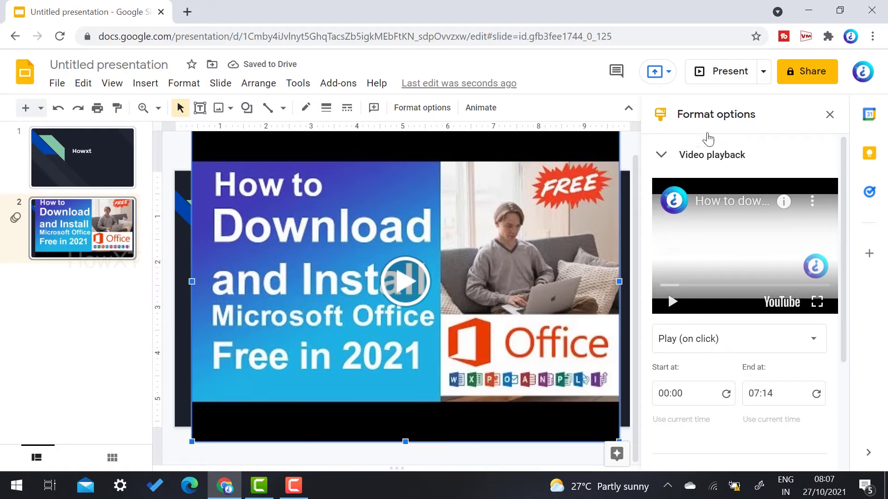
# Step: Close the side panels and stretch the video edge to edge across slide 2
pyautogui.click(829, 115)
pyautogui.click(830, 115)
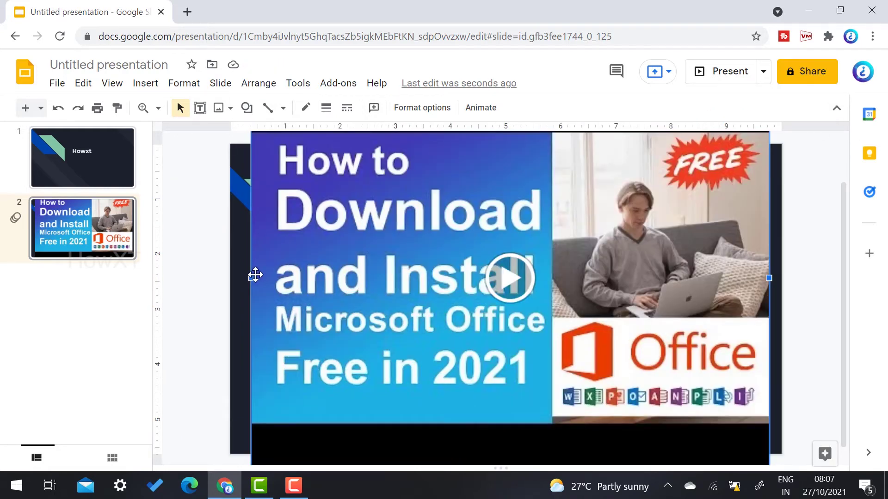
pyautogui.moveTo(505, 211); pyautogui.dragTo(476, 214)
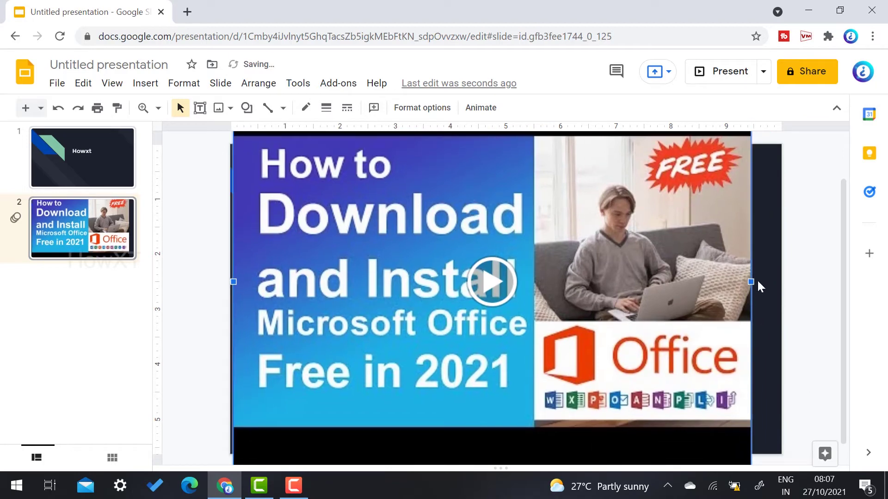
pyautogui.moveTo(750, 282); pyautogui.dragTo(784, 281)
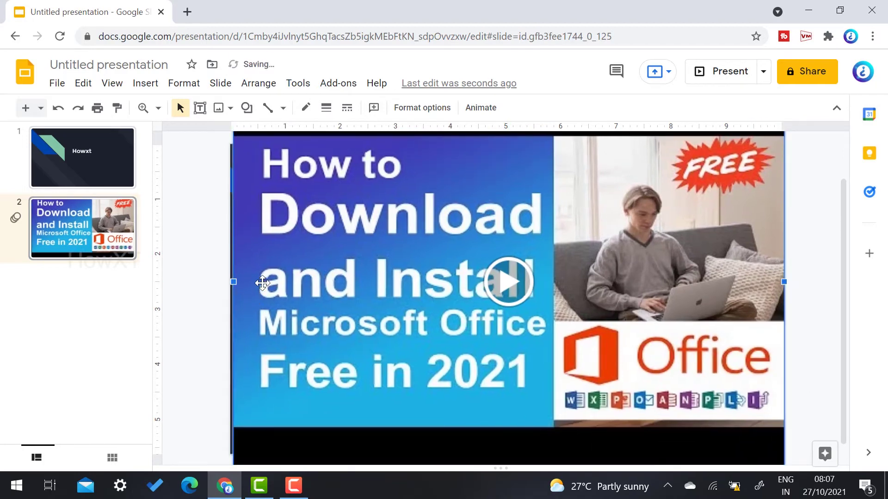
pyautogui.moveTo(233, 281); pyautogui.dragTo(230, 282)
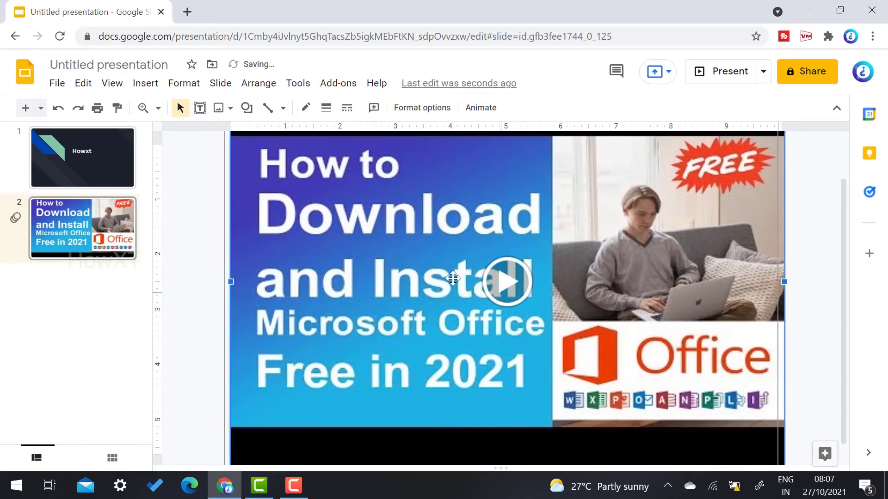
pyautogui.moveTo(452, 278); pyautogui.dragTo(466, 277)
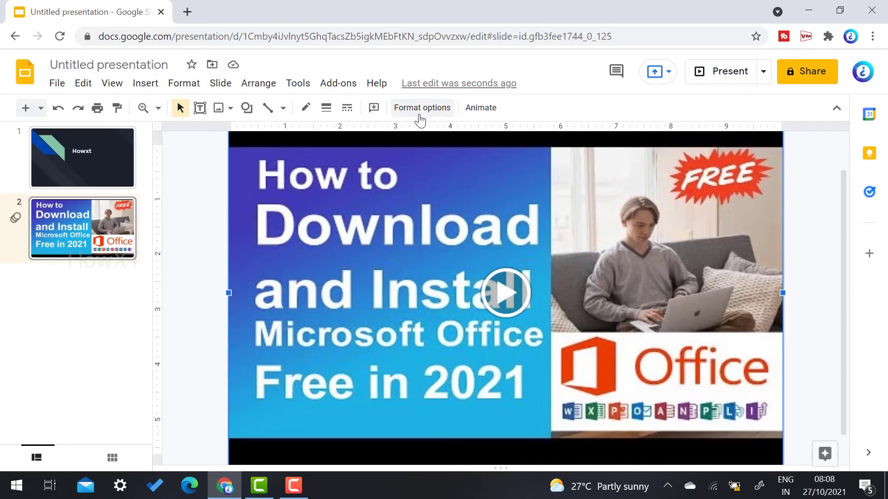
pyautogui.click(210, 222)
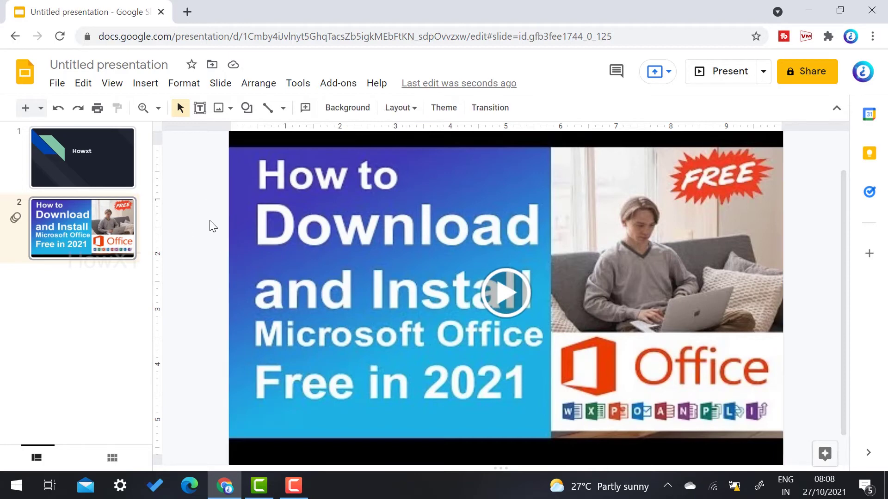
pyautogui.click(351, 248)
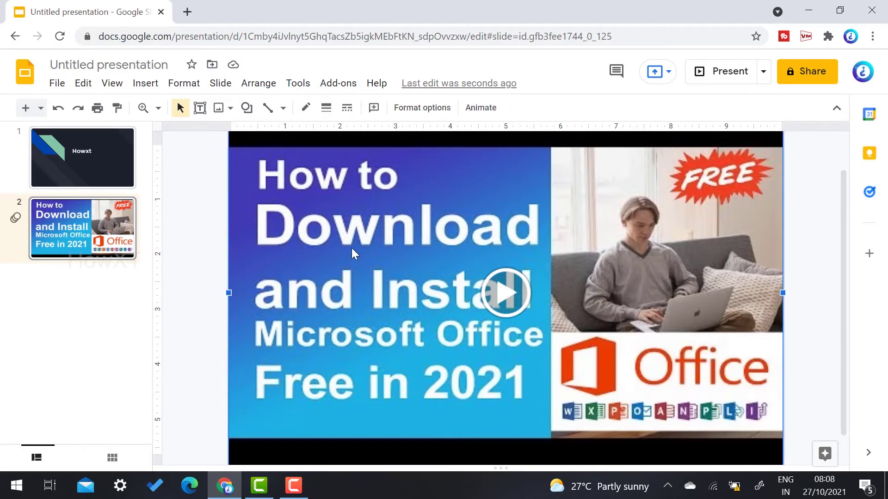
# Step: Set the video's playback mode to Play (automatically)
pyautogui.click(414, 108)
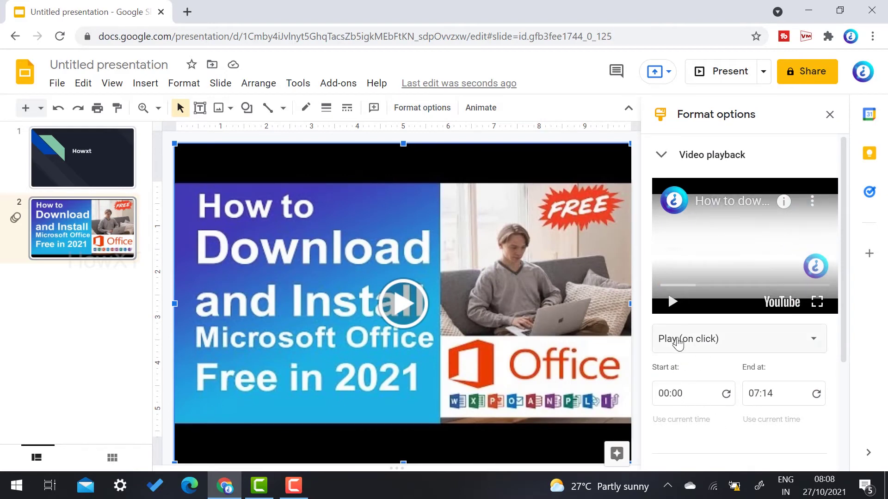
pyautogui.click(741, 345)
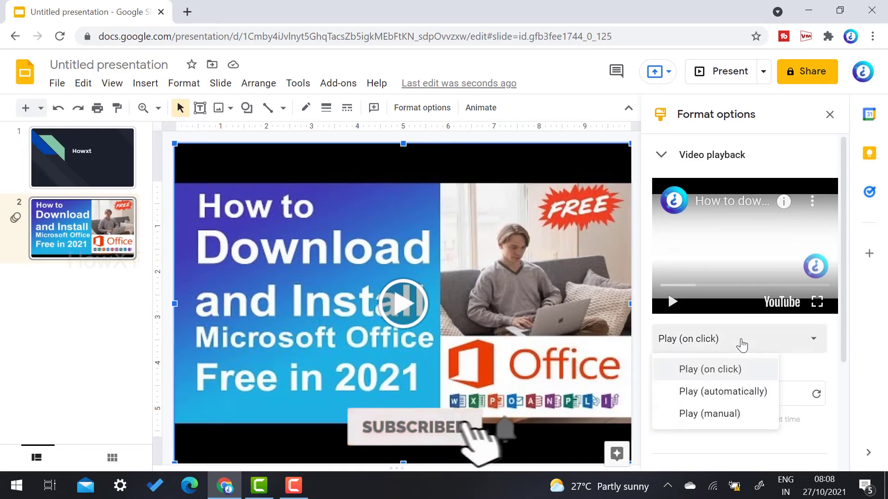
pyautogui.click(744, 400)
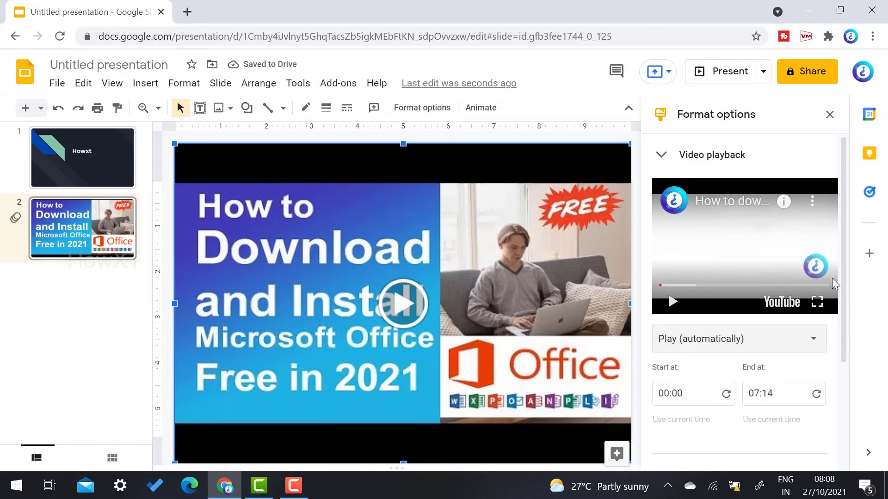
# Step: Set the video's Start at to 03:00 and End at to 04:00
pyautogui.scroll(-2, 843, 279)
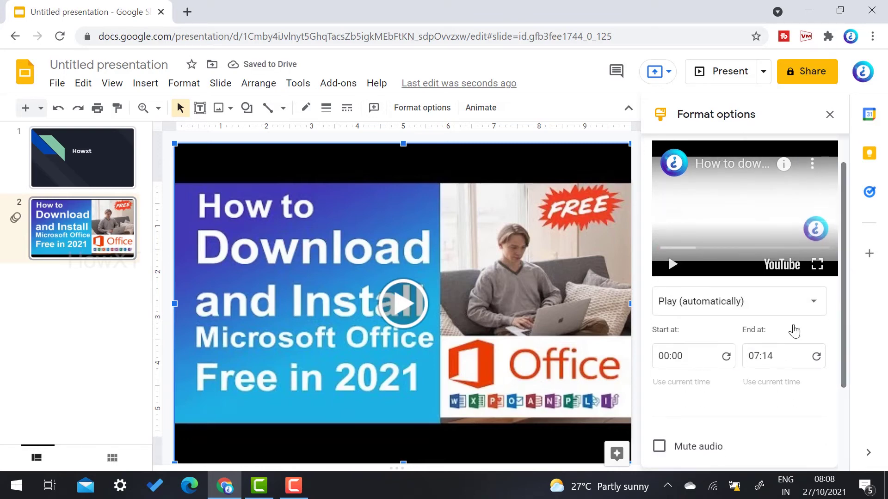
pyautogui.click(709, 362)
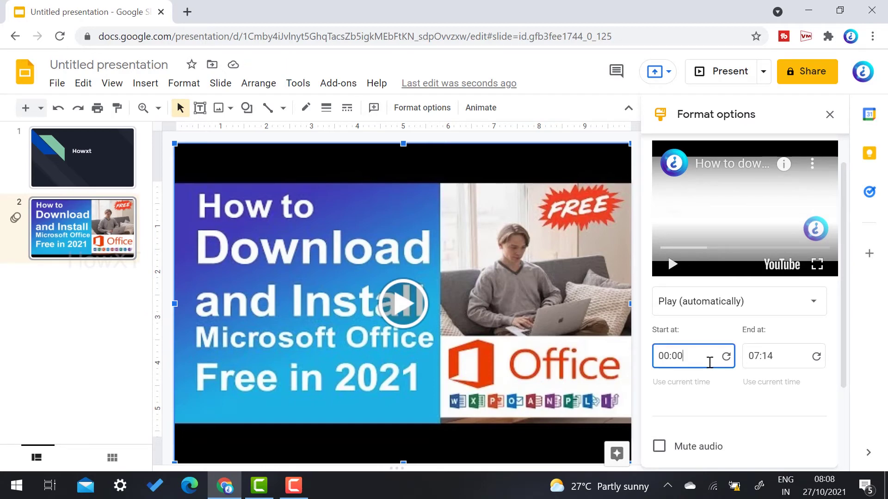
pyautogui.press('BackSpace')
pyautogui.press('BackSpace')
pyautogui.click(756, 357)
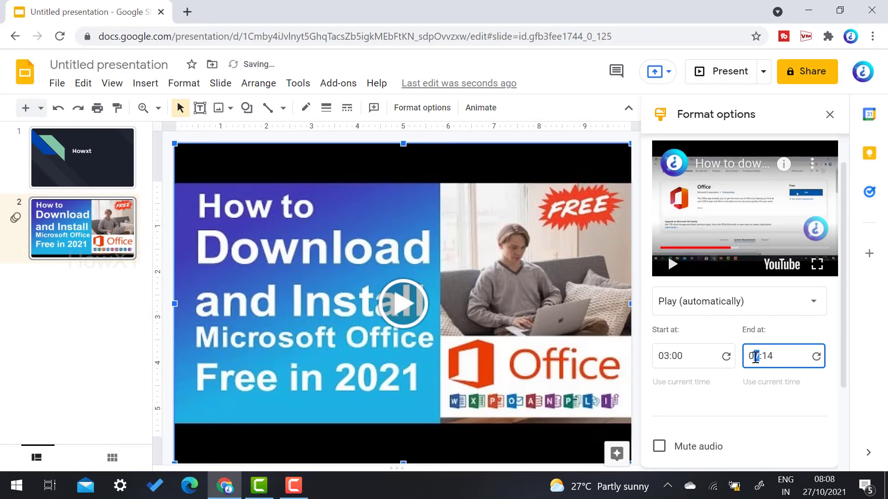
pyautogui.press('Delete')
pyautogui.write('4')
pyautogui.click(778, 357)
pyautogui.press('BackSpace')
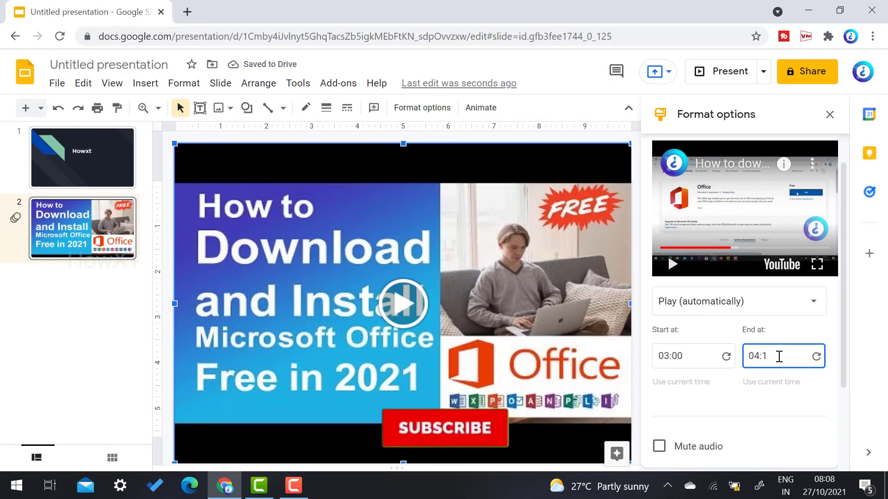
pyautogui.press('BackSpace')
pyautogui.write('00')
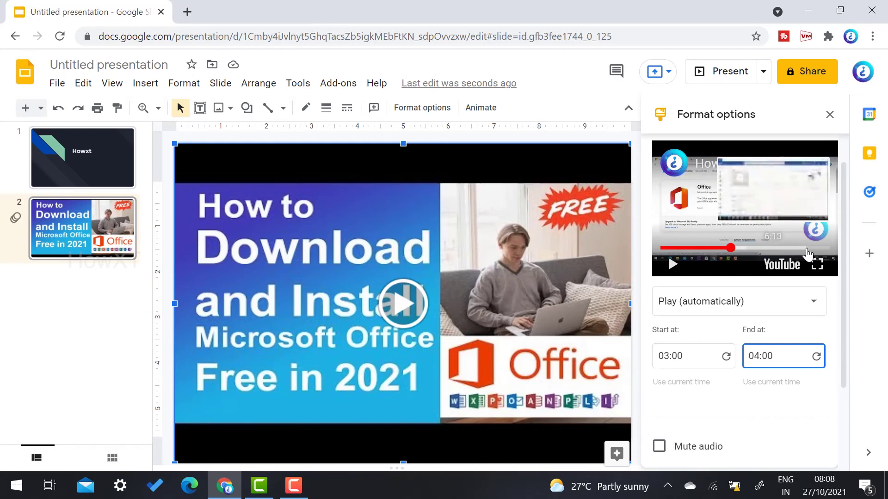
pyautogui.moveTo(844, 224); pyautogui.dragTo(841, 315)
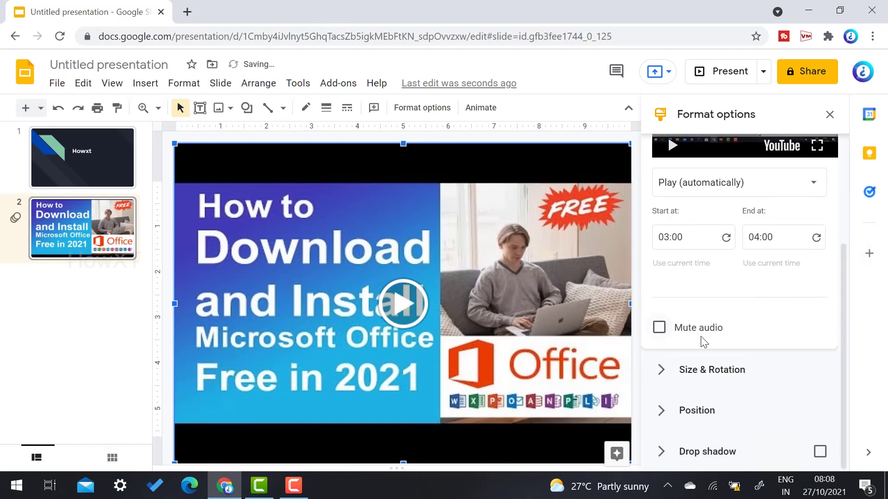
# Step: Tick Mute audio for the video, then return to slide 1
pyautogui.click(659, 328)
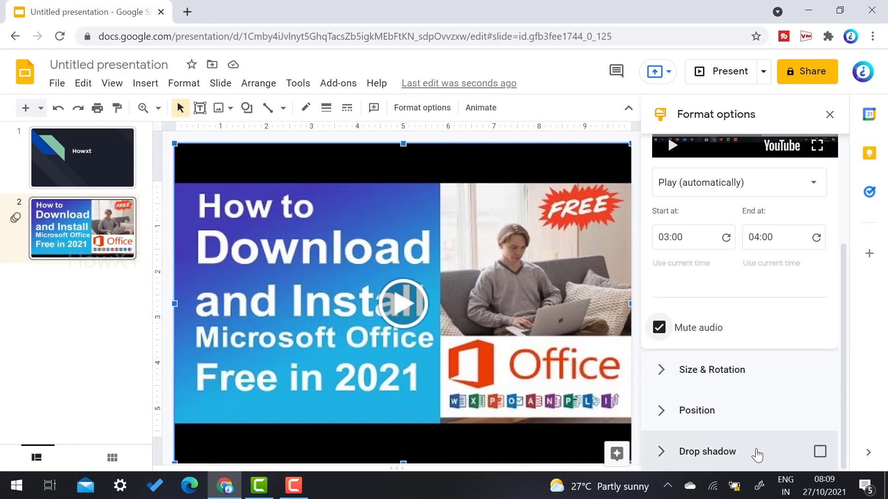
pyautogui.click(92, 159)
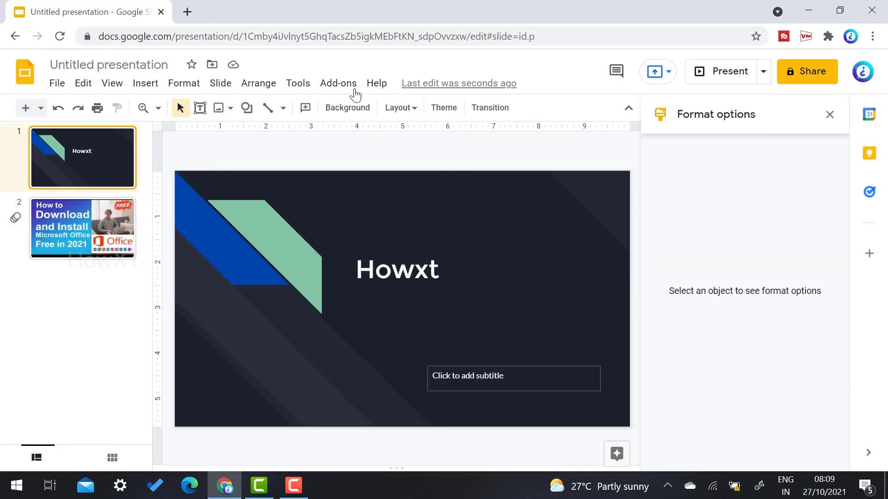
# Step: Start the slideshow and advance to slide 2 so the muted 03:00–04:00 video autoplays
pyautogui.click(725, 70)
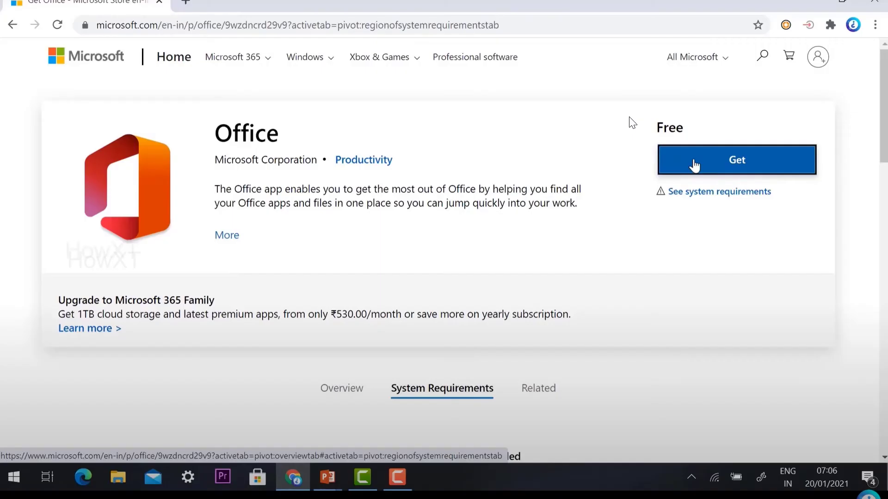
pyautogui.click(694, 163)
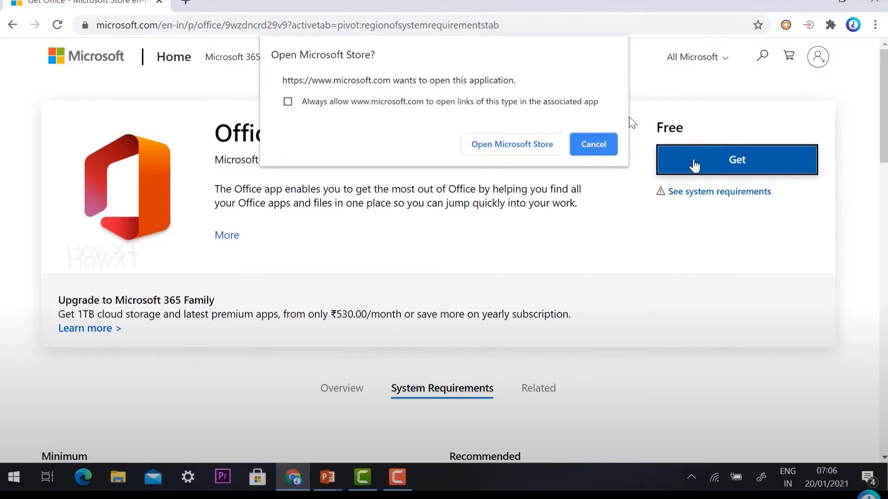